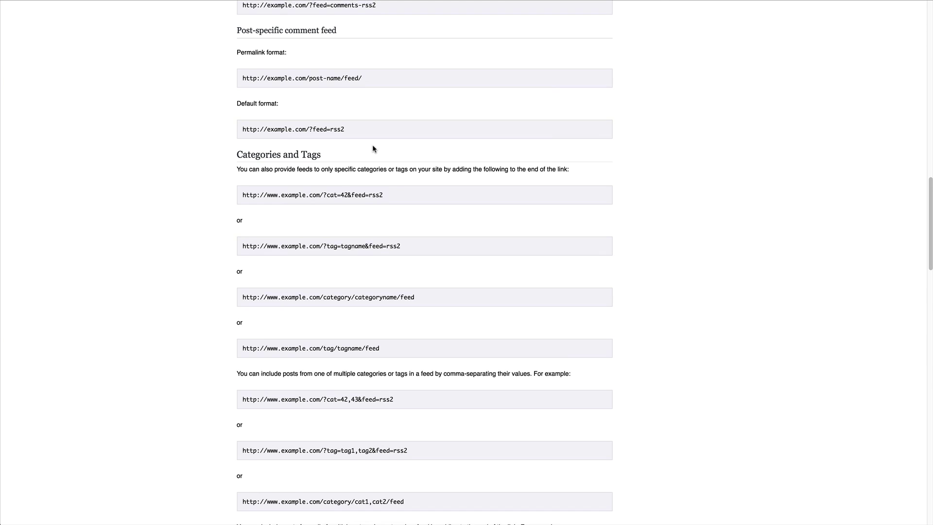
key("Home")
scroll(361, 148, "down", 2)
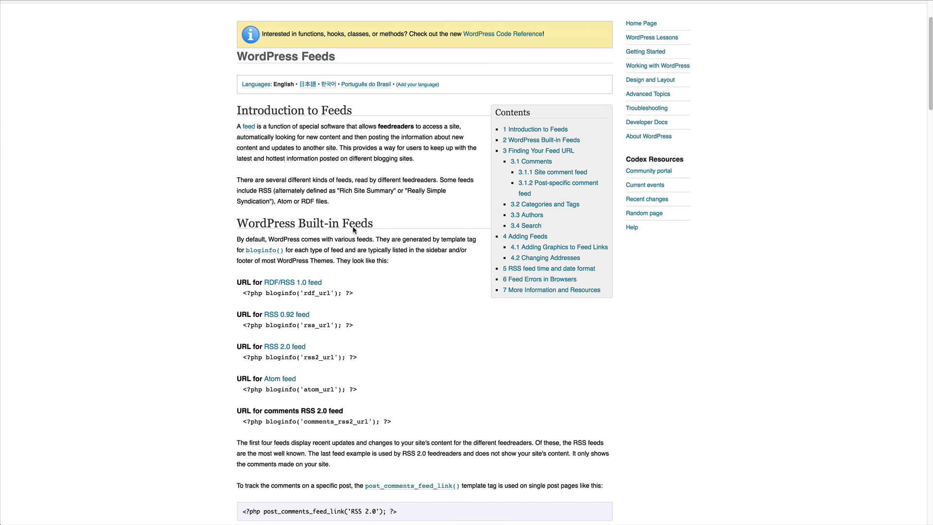
scroll(357, 279, "down", 3)
scroll(352, 289, "down", 1)
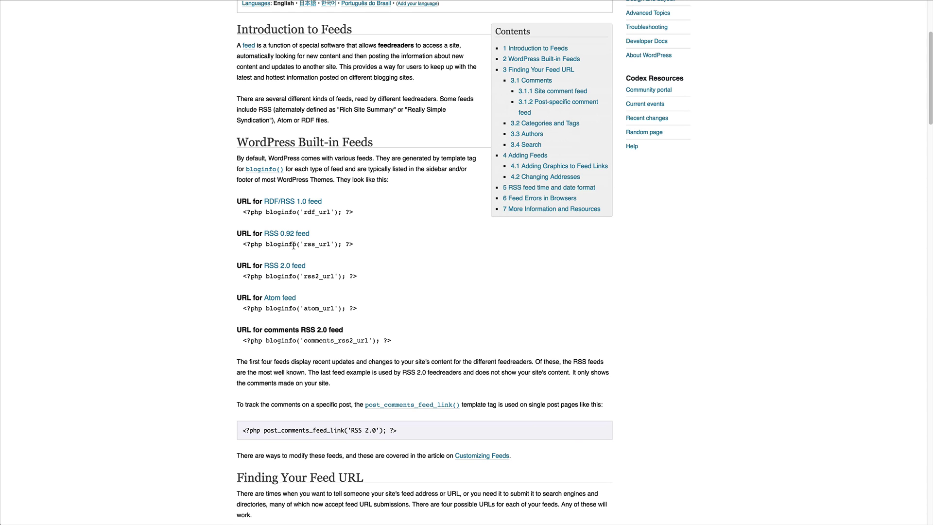
double_click(256, 244)
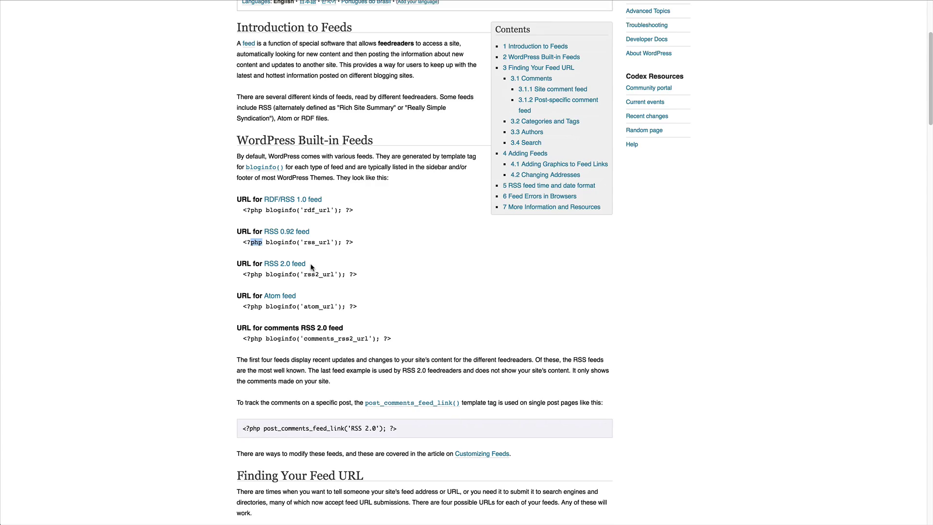
scroll(314, 275, "down", 6)
scroll(316, 278, "down", 4)
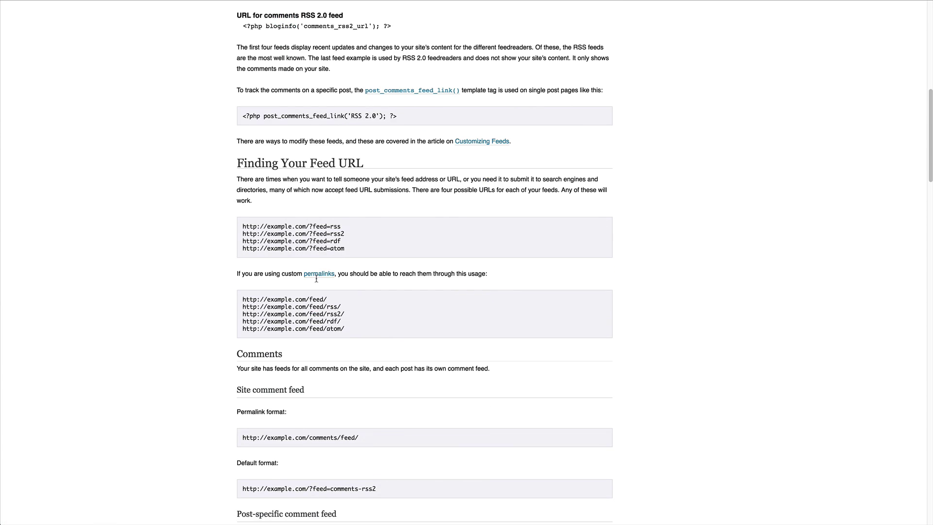
left_click_drag(246, 82, 348, 114)
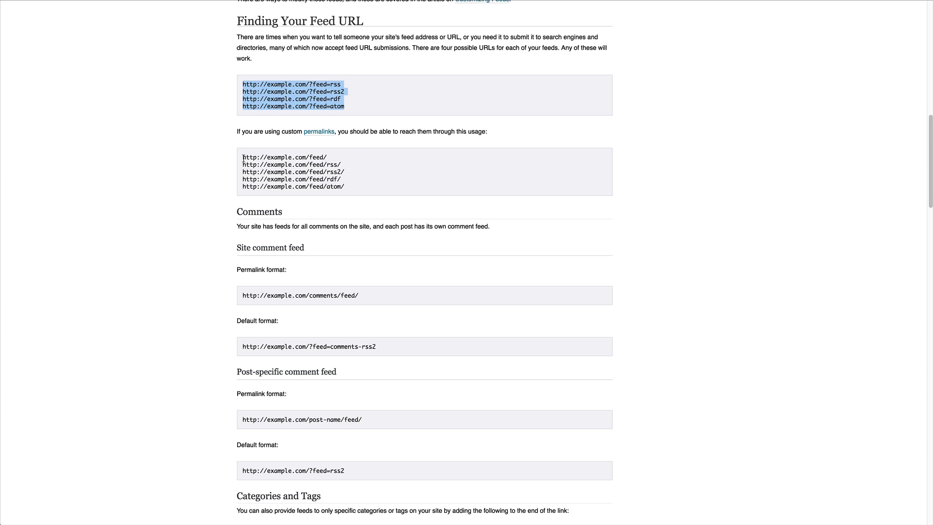
left_click_drag(243, 155, 347, 189)
left_click(349, 188)
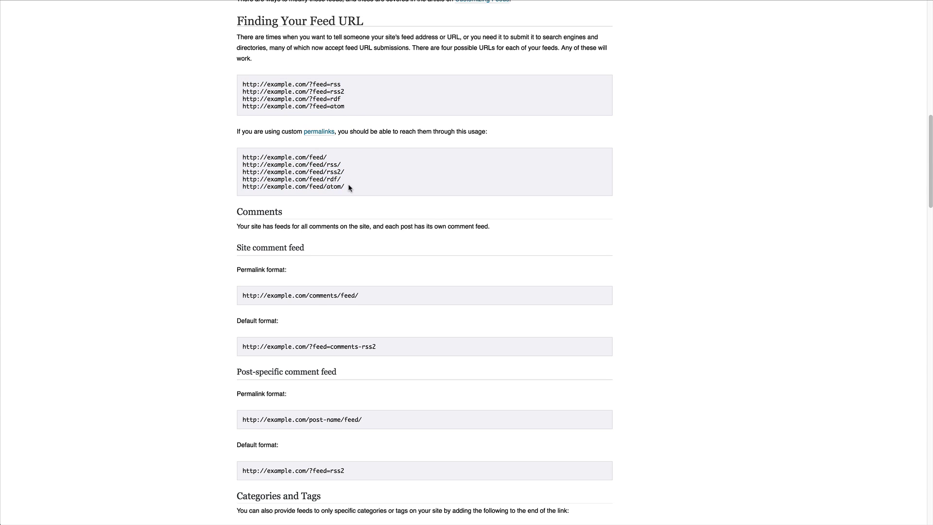
scroll(349, 188, "down", 3)
scroll(345, 186, "down", 2)
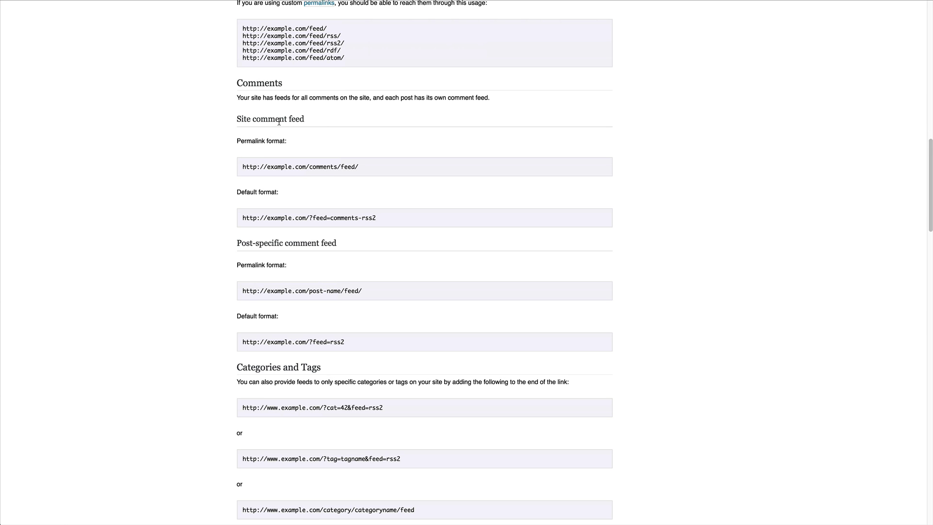
scroll(360, 199, "down", 7)
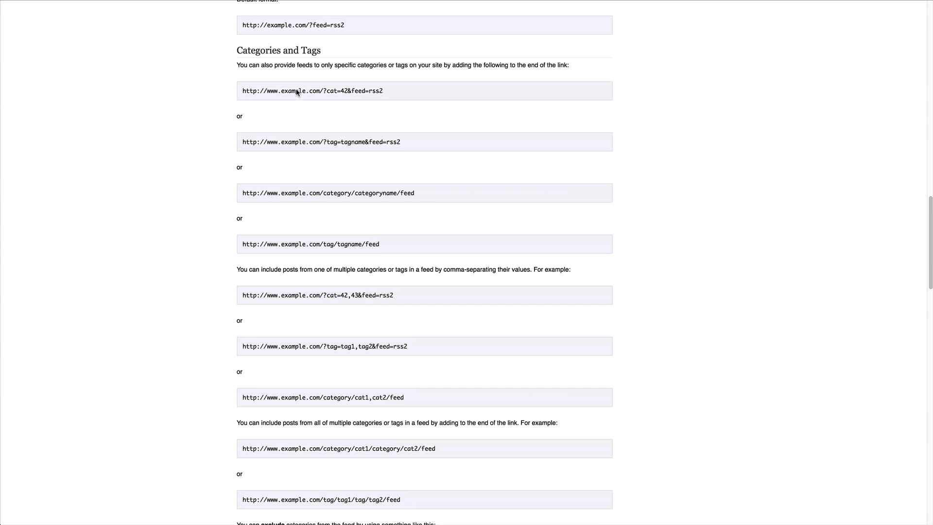
scroll(297, 95, "down", 6)
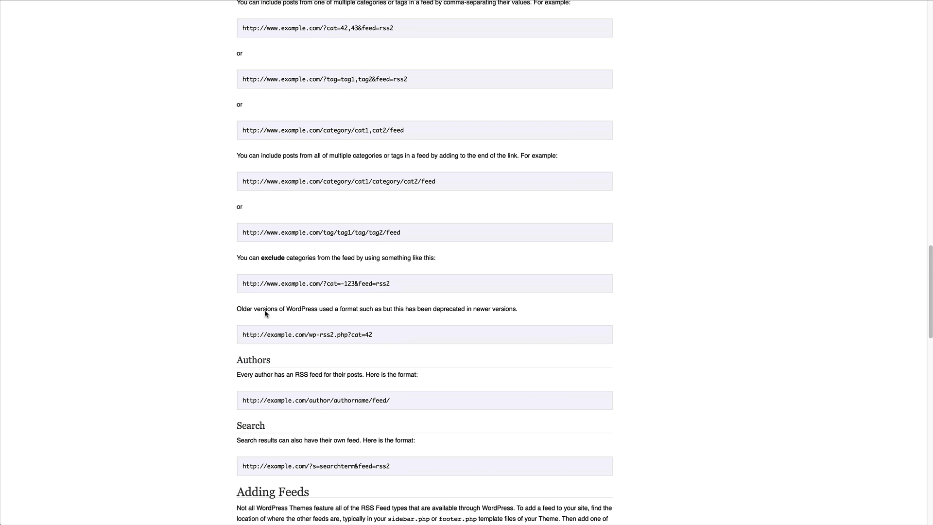
scroll(270, 427, "up", 3)
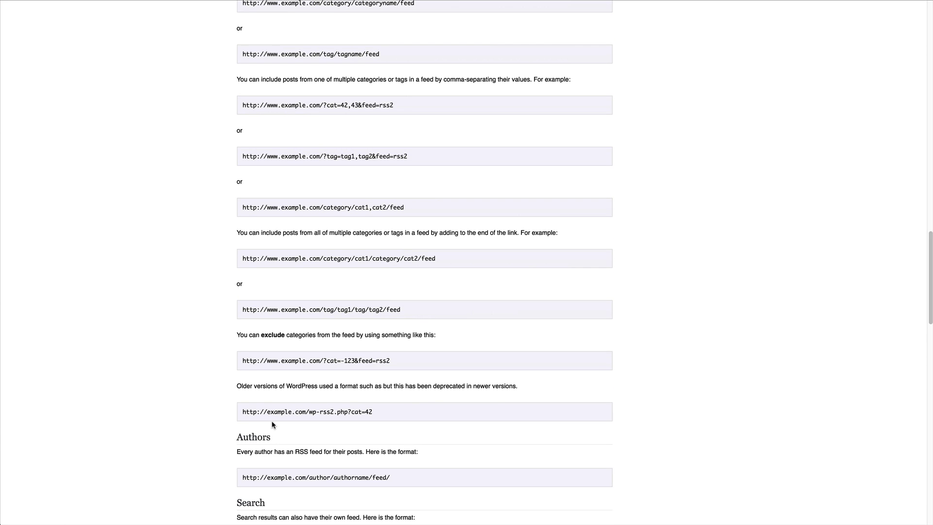
scroll(273, 424, "up", 2)
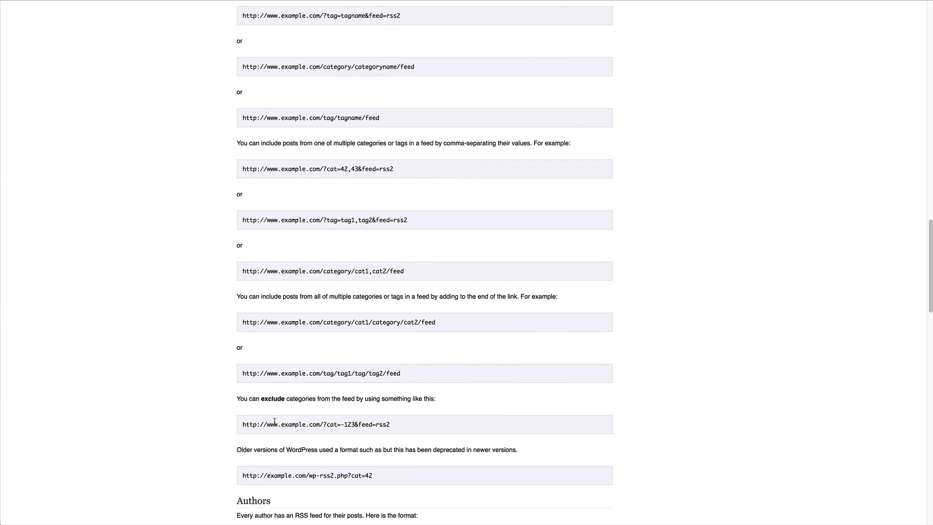
scroll(274, 422, "up", 2)
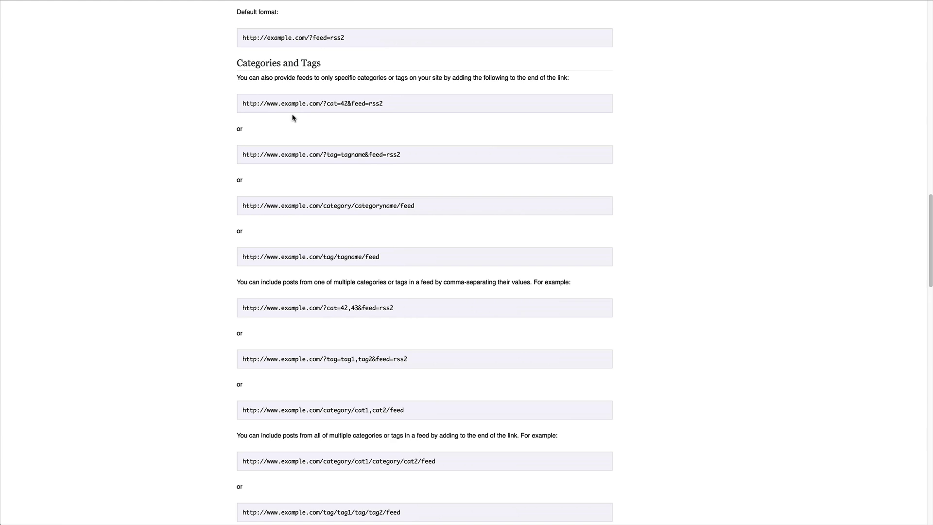
left_click(236, 66, "shift")
left_click(284, 63)
left_click(262, 62, "shift")
left_click(249, 78)
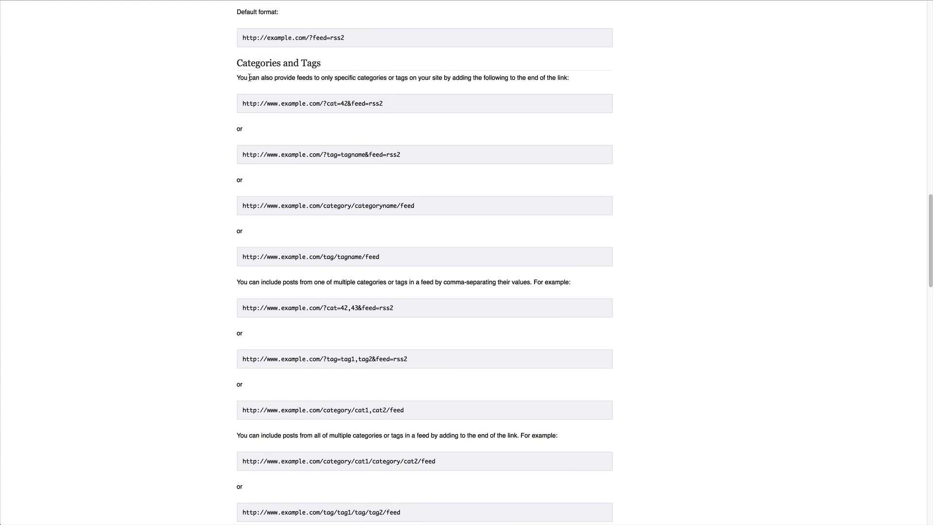
triple_click(289, 103)
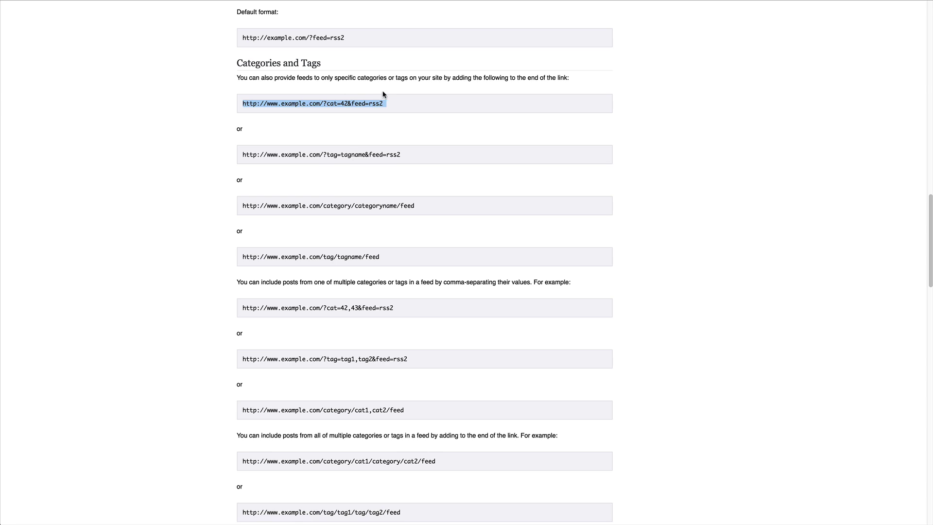
double_click(345, 106)
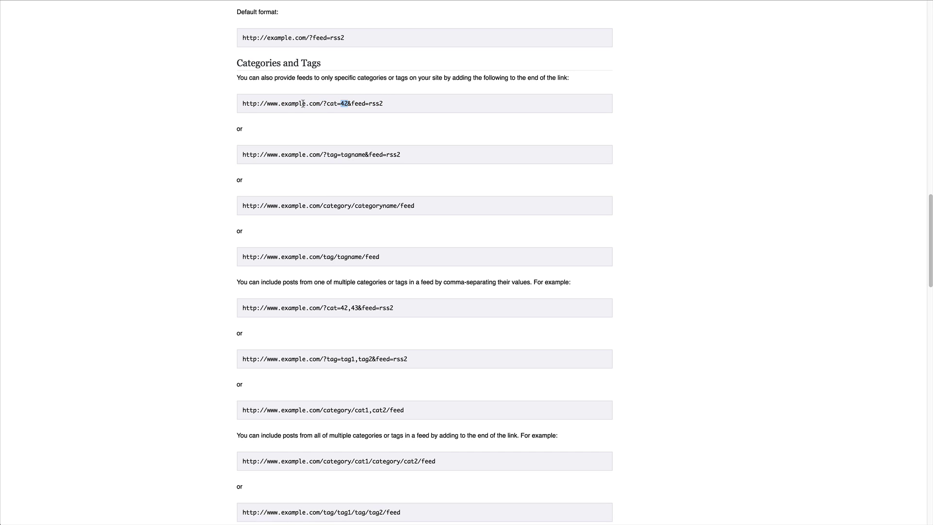
left_click_drag(241, 105, 360, 107)
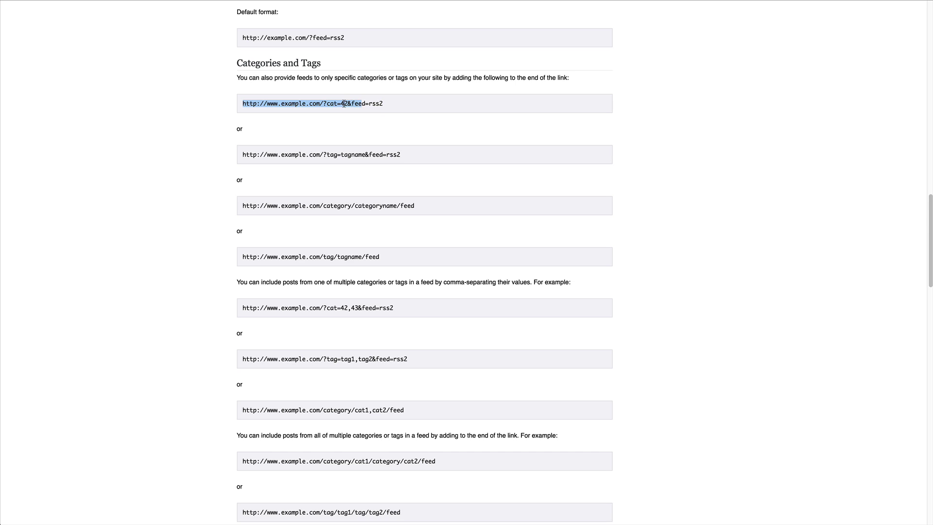
double_click(344, 104)
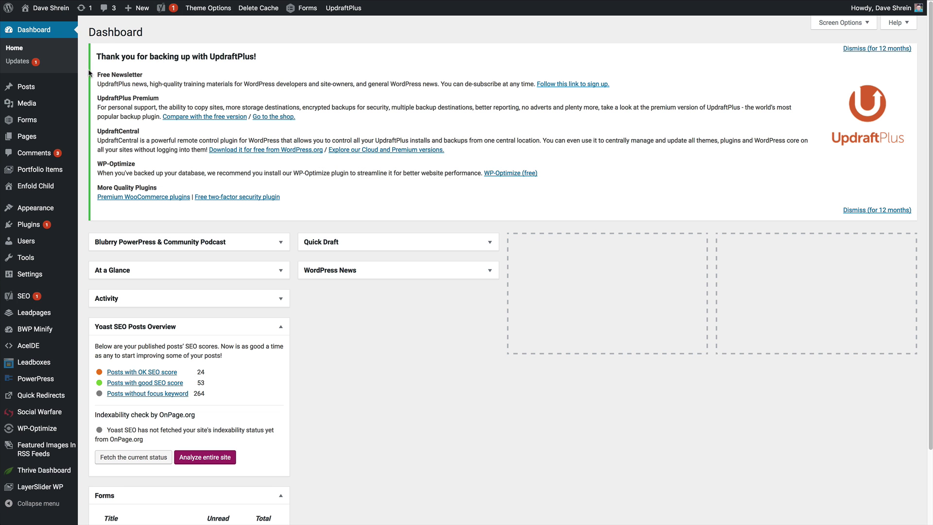
Step: Go to Posts > Categories and open the Entrepreneur category for editing
mouse_move(40, 173)
mouse_move(28, 89)
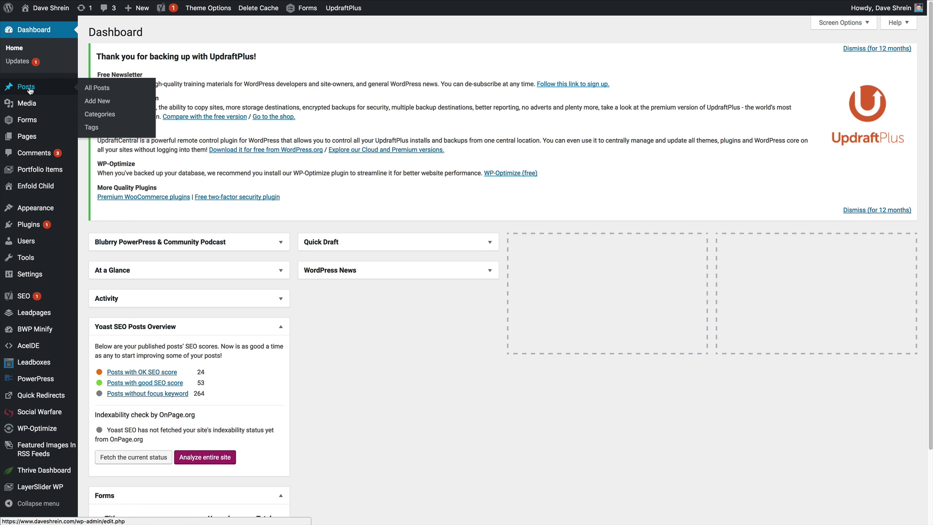
left_click(100, 115)
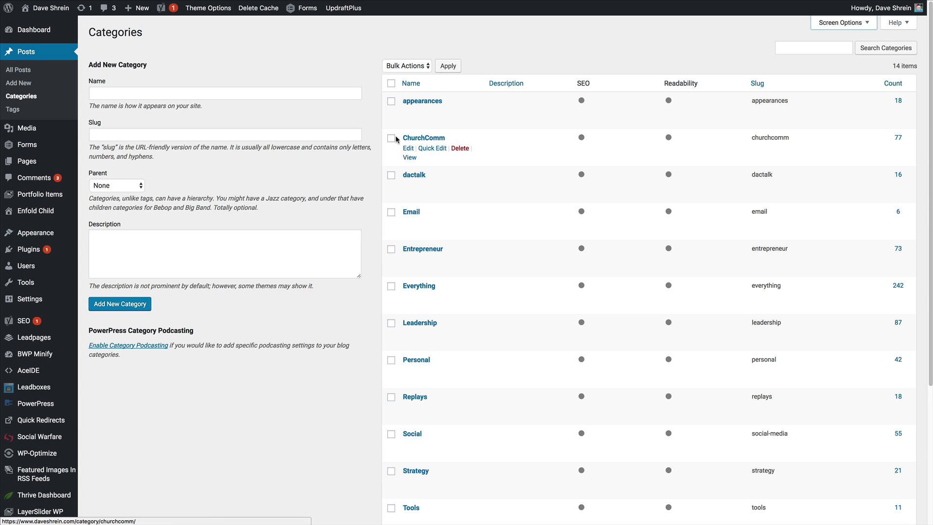
left_click(423, 249)
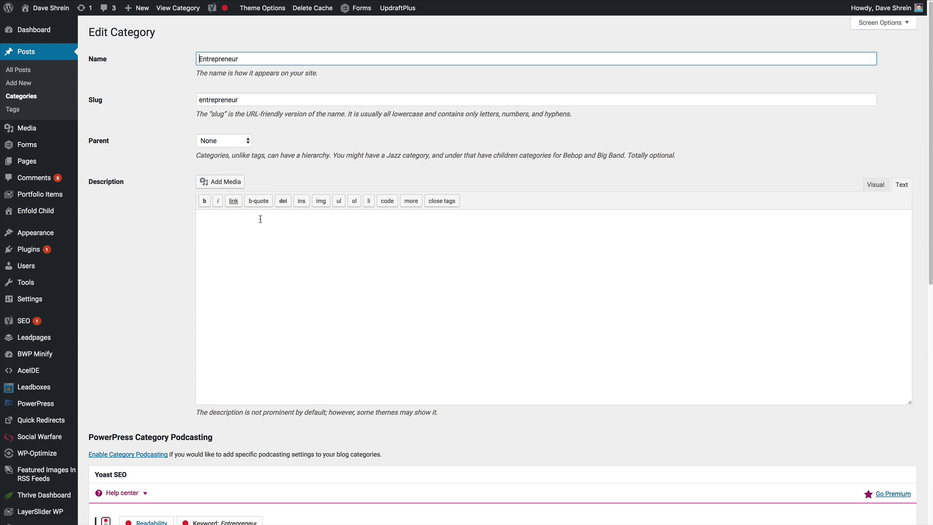
Step: Check the Entrepreneur edit page and select the category ID 75 from tag_ID=75 in the address
scroll(189, 230, "down", 10)
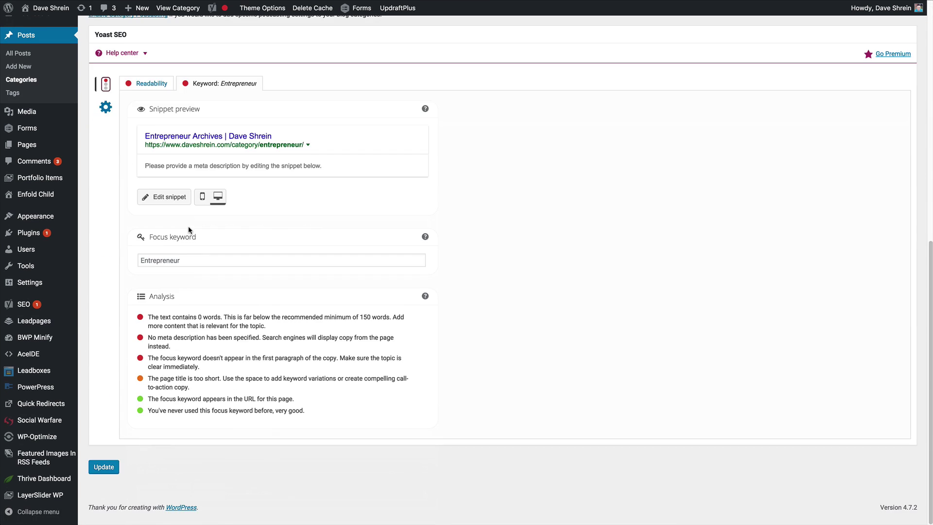
scroll(188, 230, "up", 10)
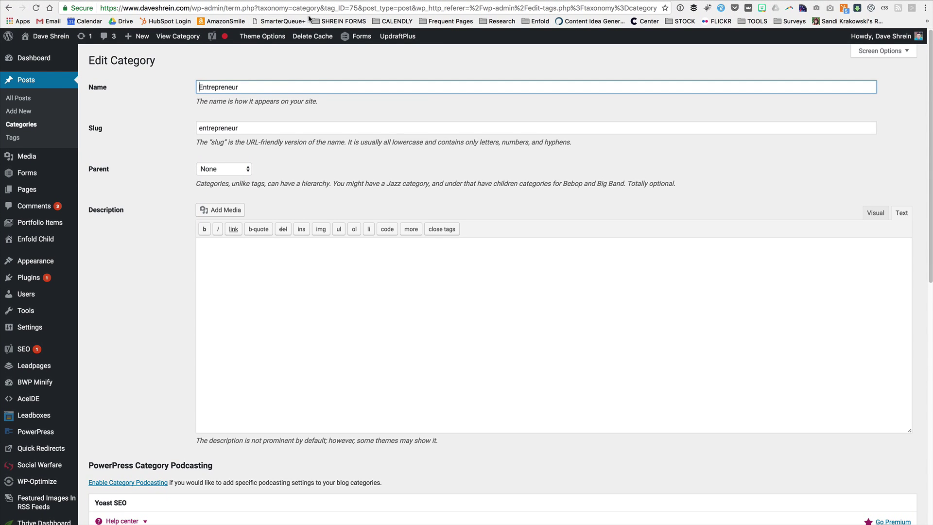
double_click(353, 8)
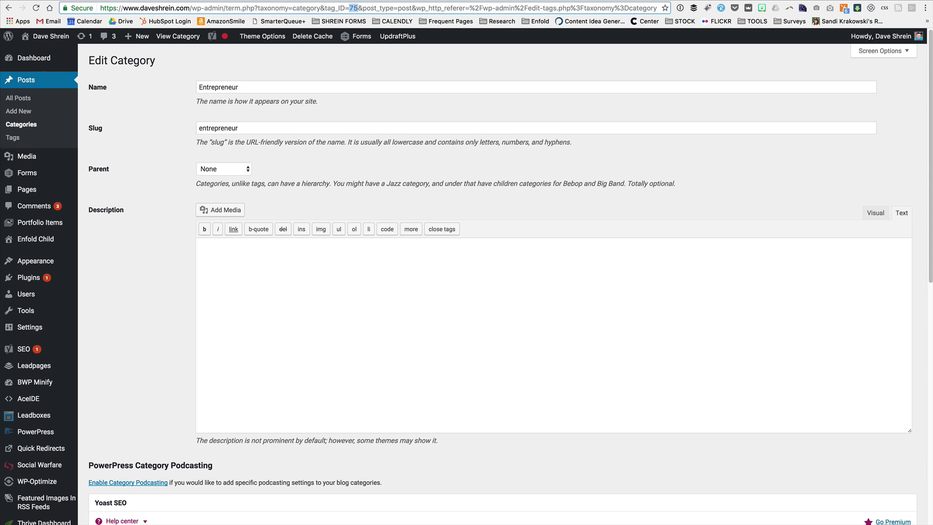
key("ctrl+Tab")
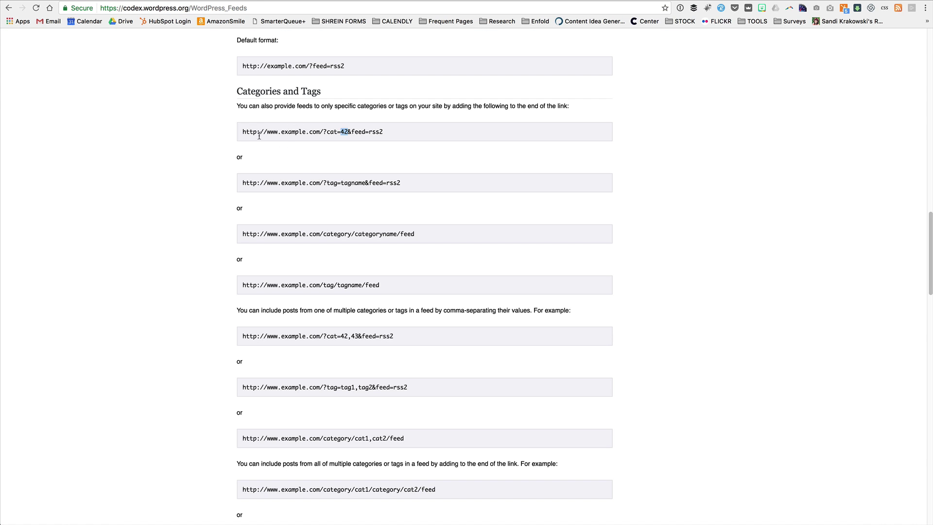
left_click_drag(243, 132, 385, 135)
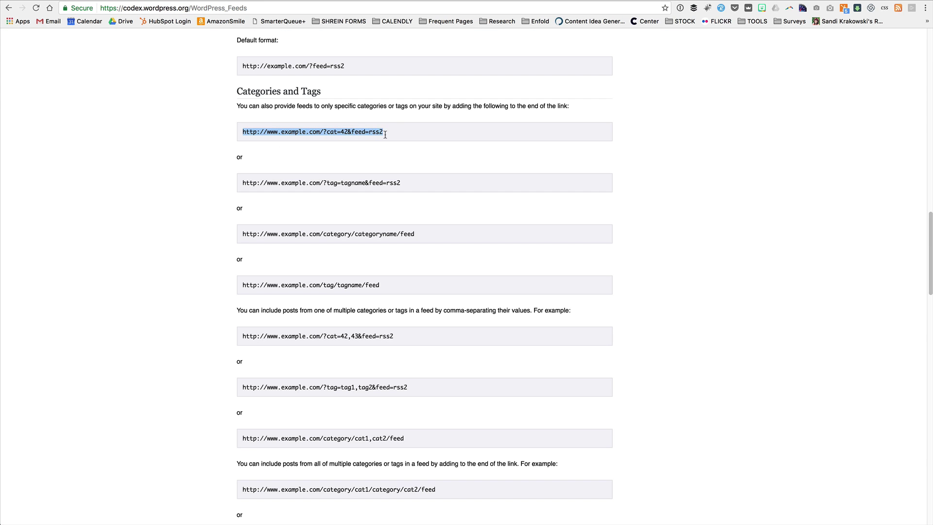
right_click(347, 129)
left_click(379, 149)
Step: Load the URL in a new tab, replacing example with the blog's domain and 42 with 75
key("ctrl+t")
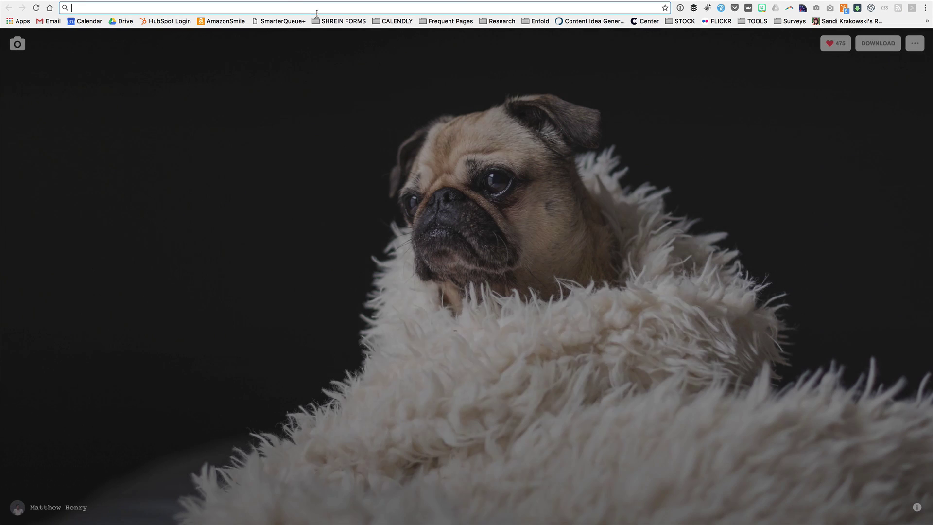
key("ctrl+v")
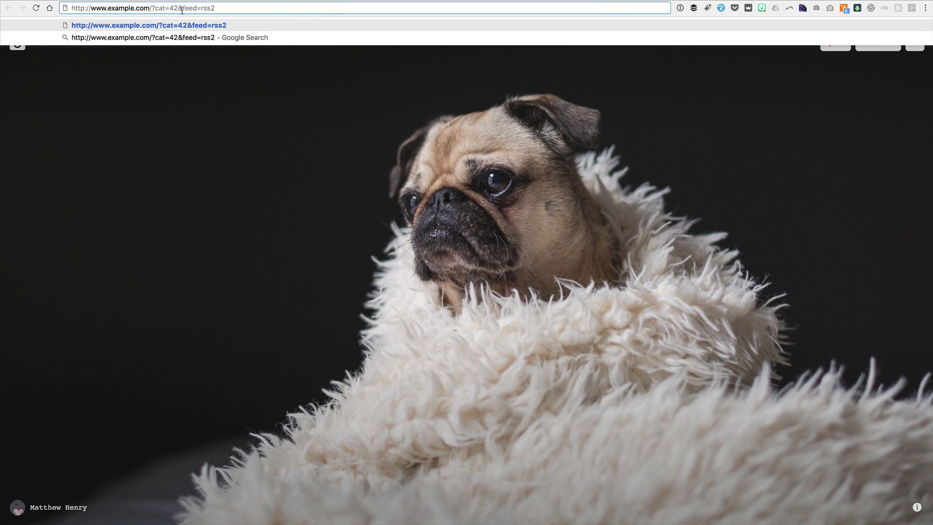
double_click(121, 9)
type("daveshrein")
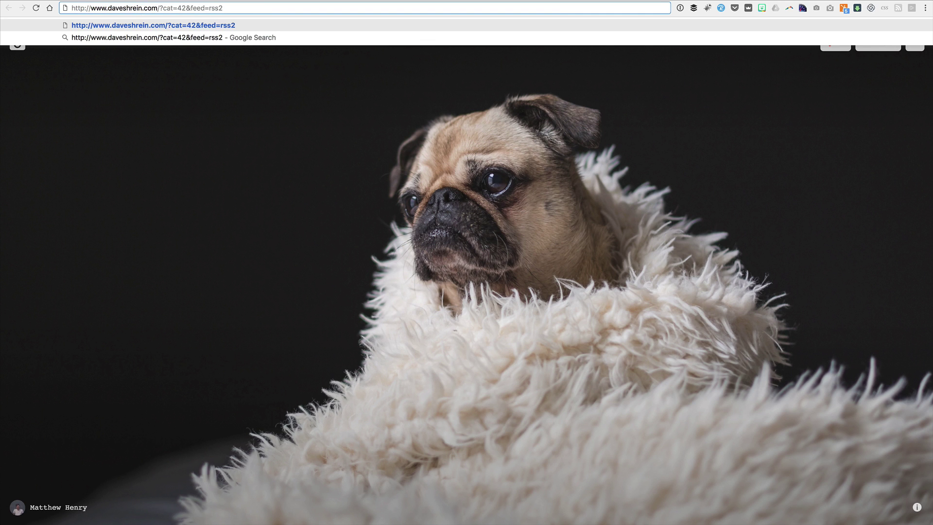
key("ctrl+shift+Tab")
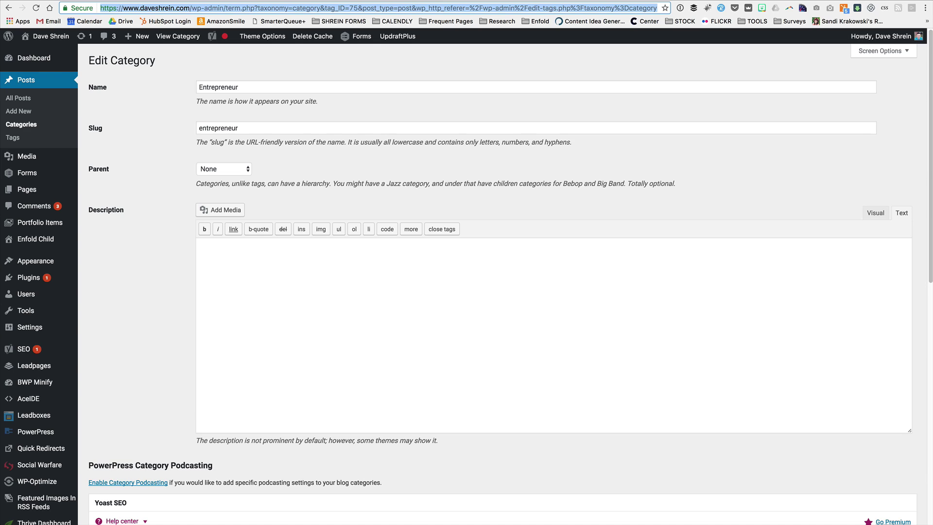
key("ctrl+Tab")
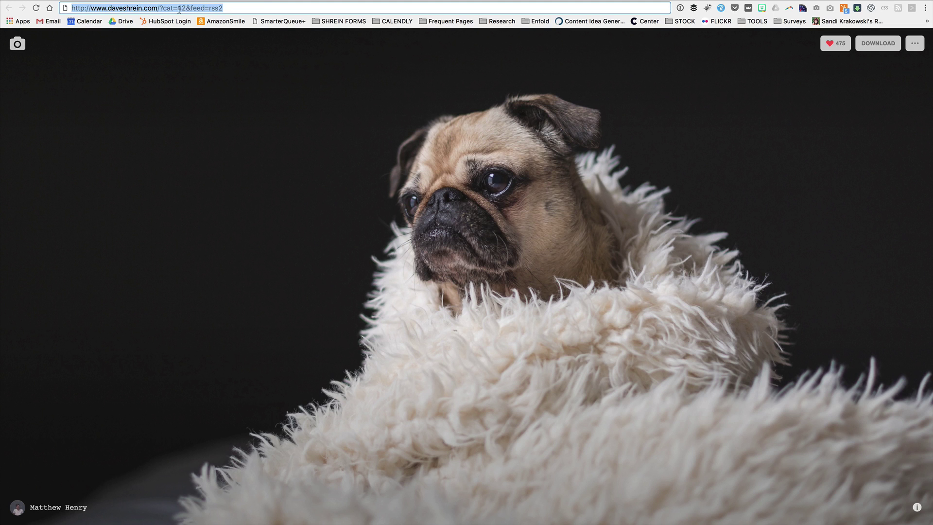
double_click(181, 8)
type("75")
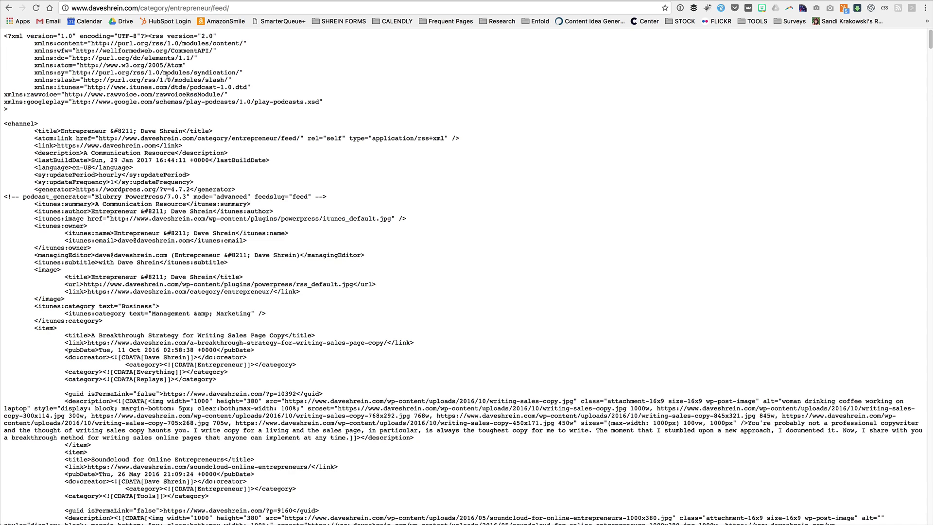
Step: Highlight the feed's channel title and the 'Charging What You Are Worth' post title
triple_click(69, 132)
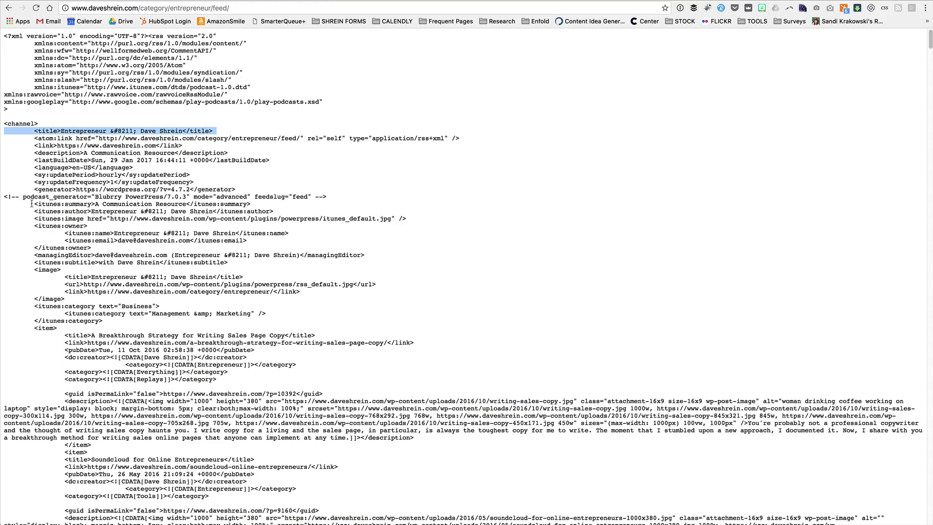
scroll(62, 290, "down", 3)
scroll(62, 291, "down", 10)
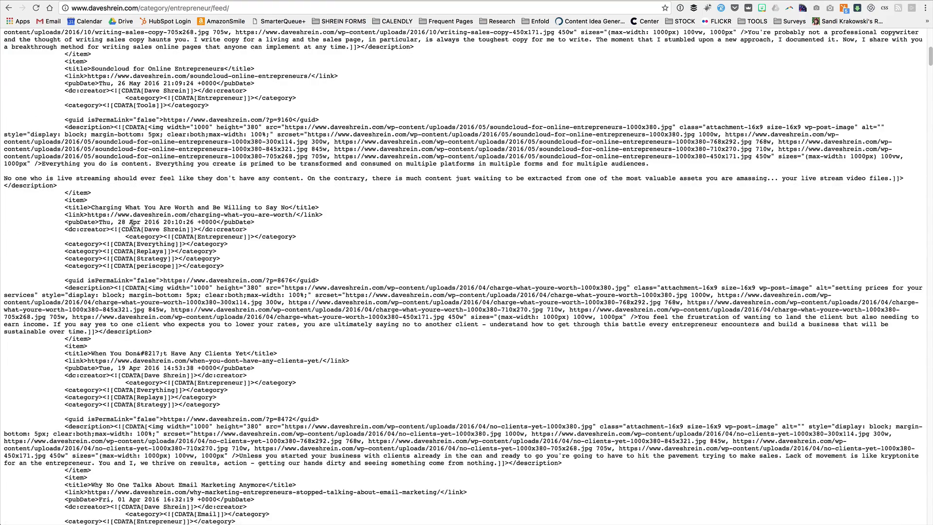
left_click_drag(103, 208, 288, 207)
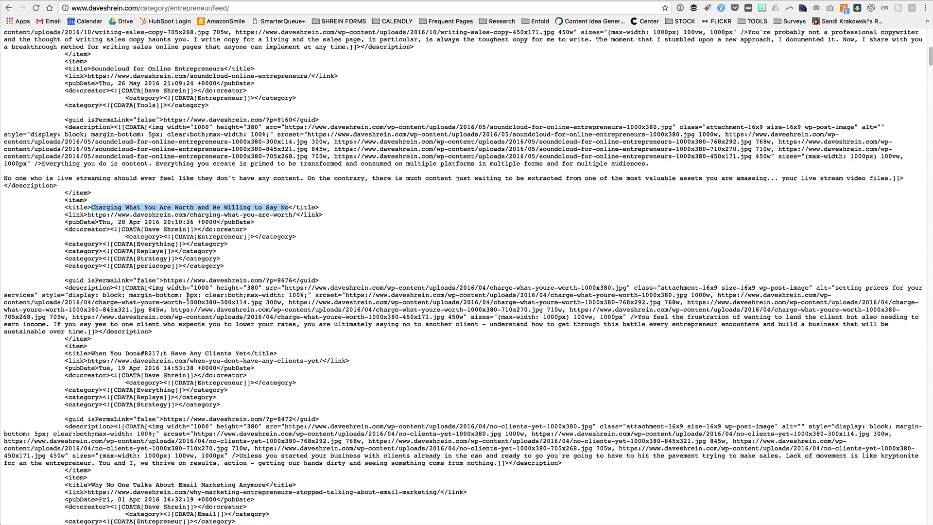
scroll(131, 235, "down", 3)
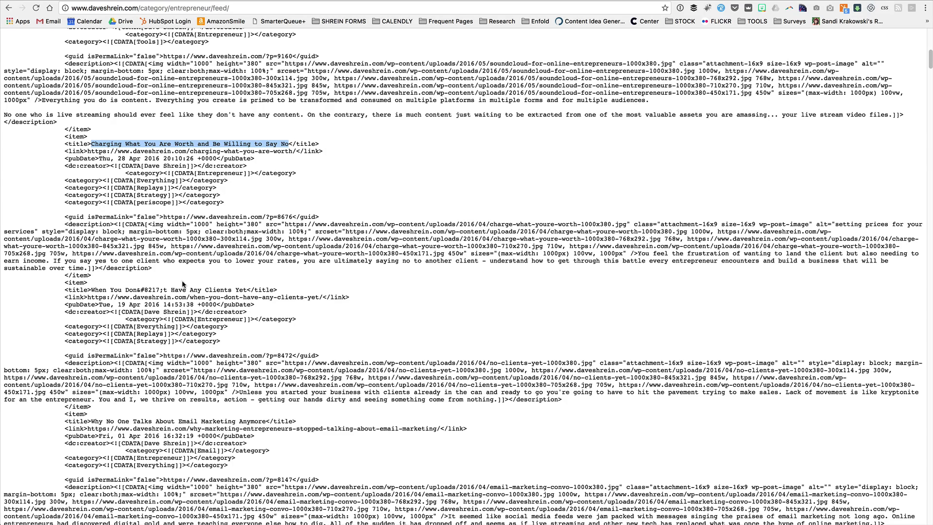
left_click_drag(91, 291, 247, 290)
Step: Highlight the 'Why No One Talks About Email Marketing Anymore' title, then select the feed's address
scroll(157, 343, "down", 2)
scroll(157, 344, "down", 3)
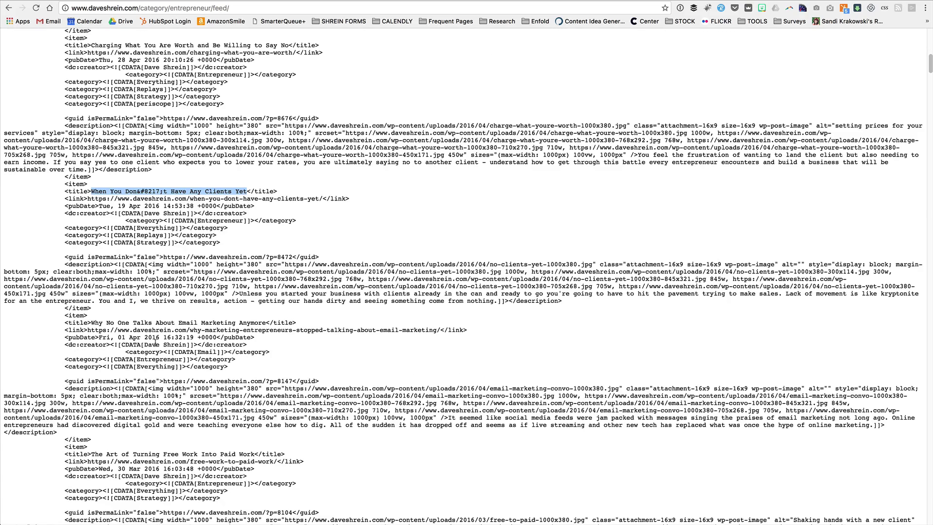
left_click(95, 324)
left_click_drag(95, 324, 265, 323)
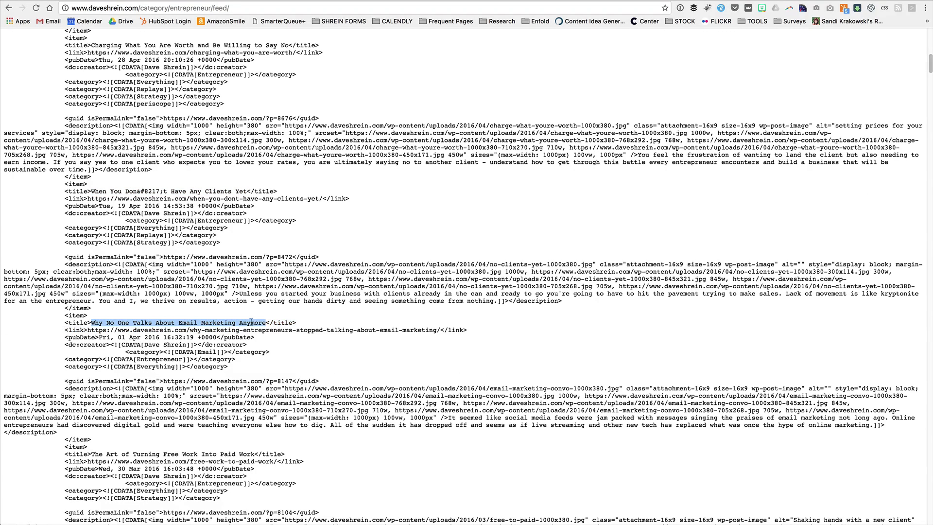
left_click(259, 319)
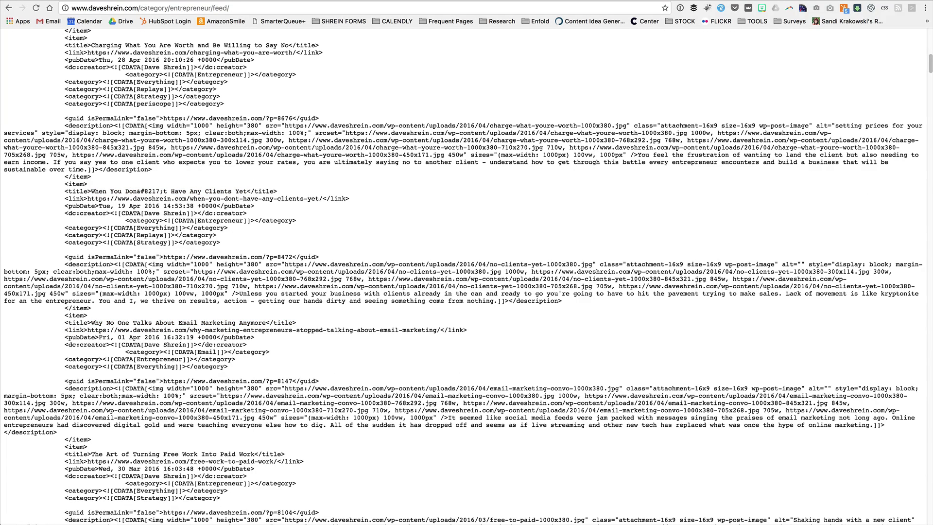
left_click(231, 9)
Step: Paste the copied feed address into Feedly's source search and follow it in Favorites
right_click(212, 9)
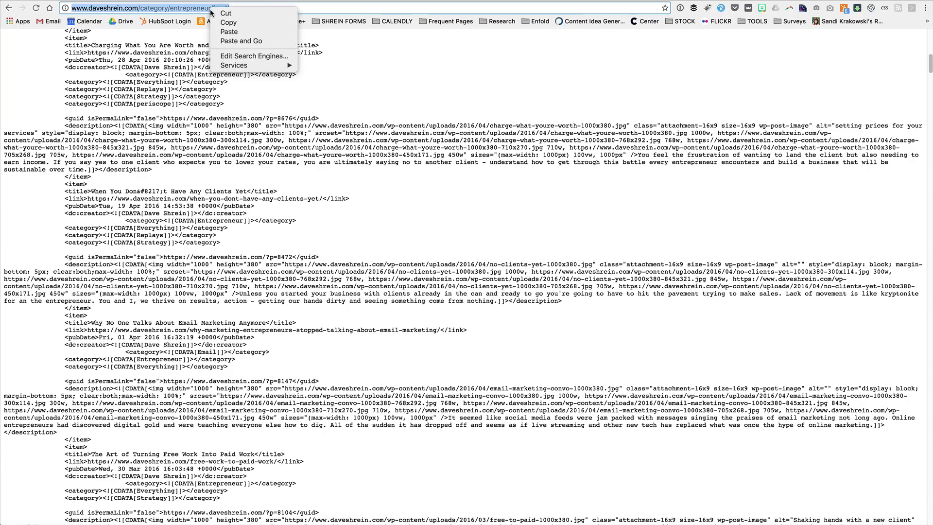
left_click(242, 22)
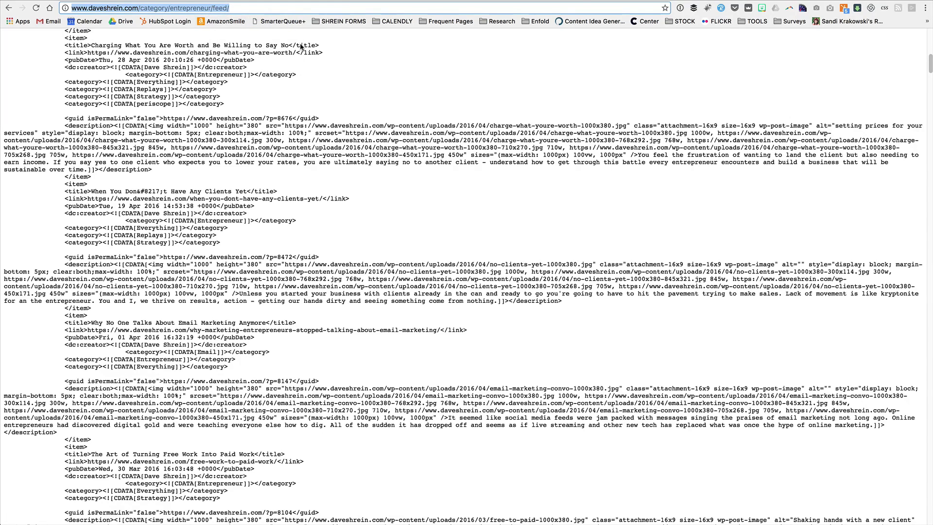
key("super+t")
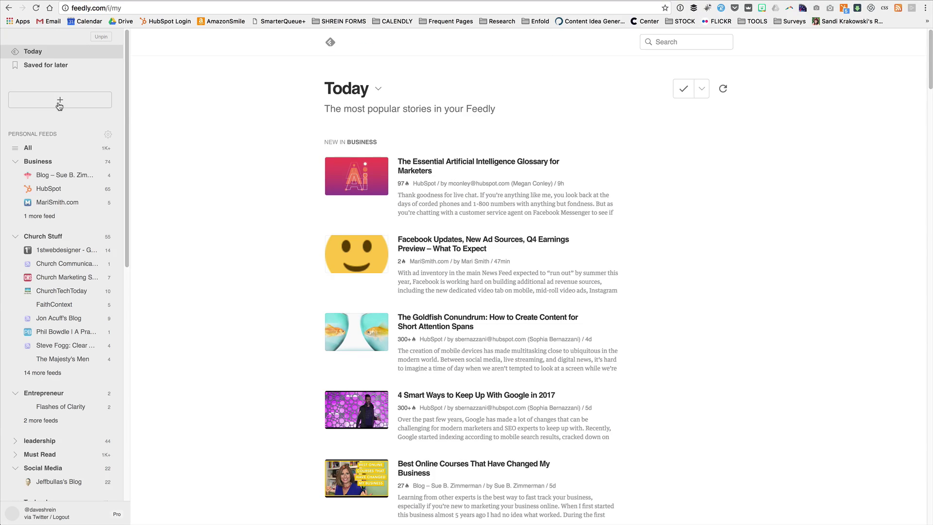
left_click(59, 104)
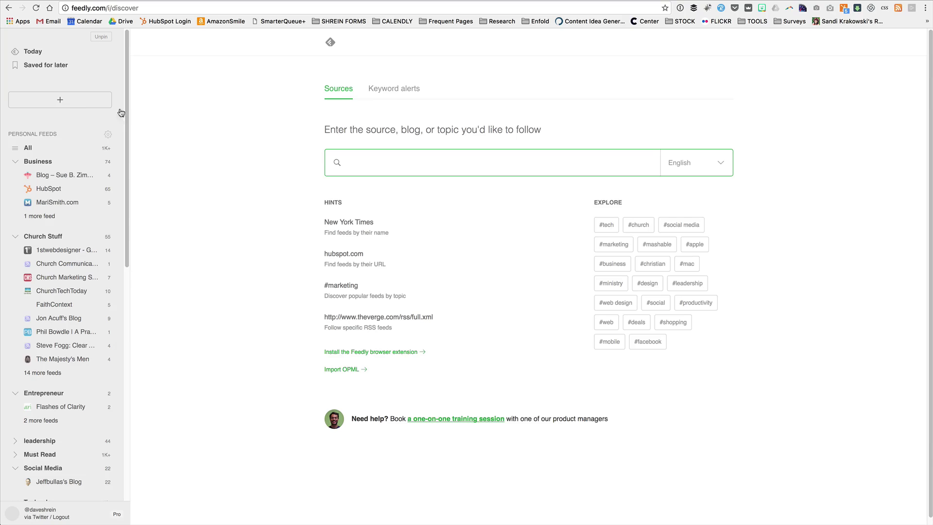
right_click(451, 163)
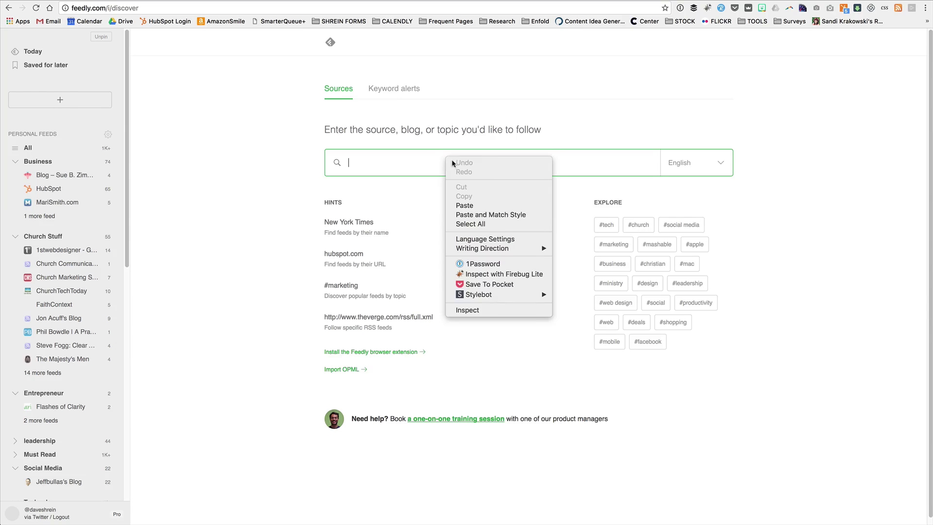
left_click(492, 205)
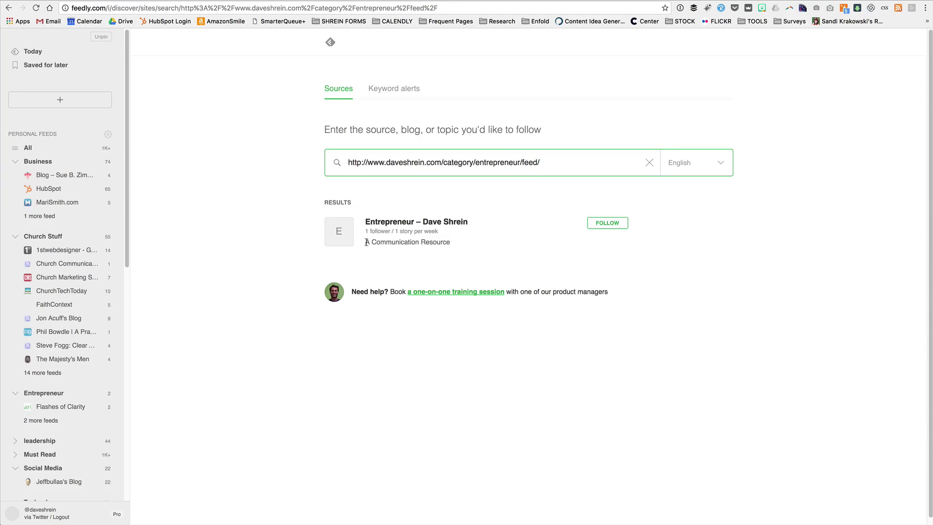
left_click(608, 225)
left_click(494, 271)
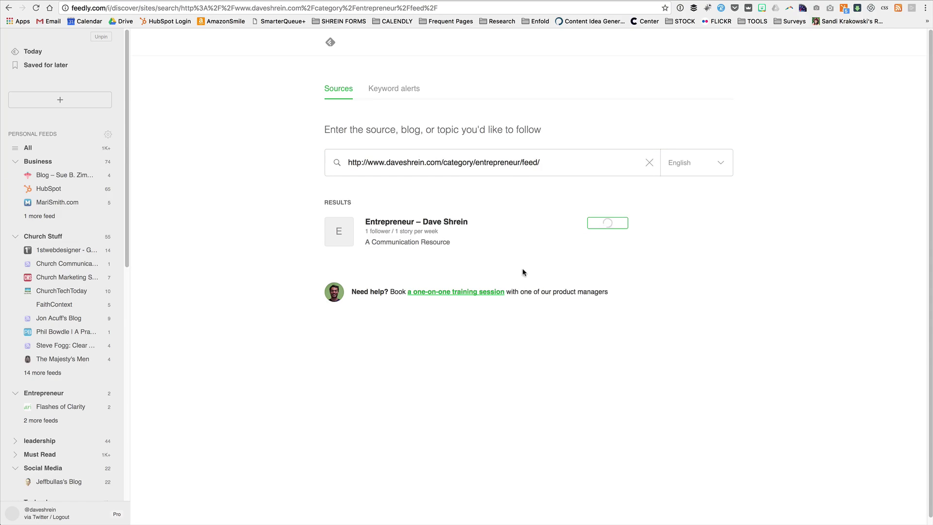
left_click(40, 165)
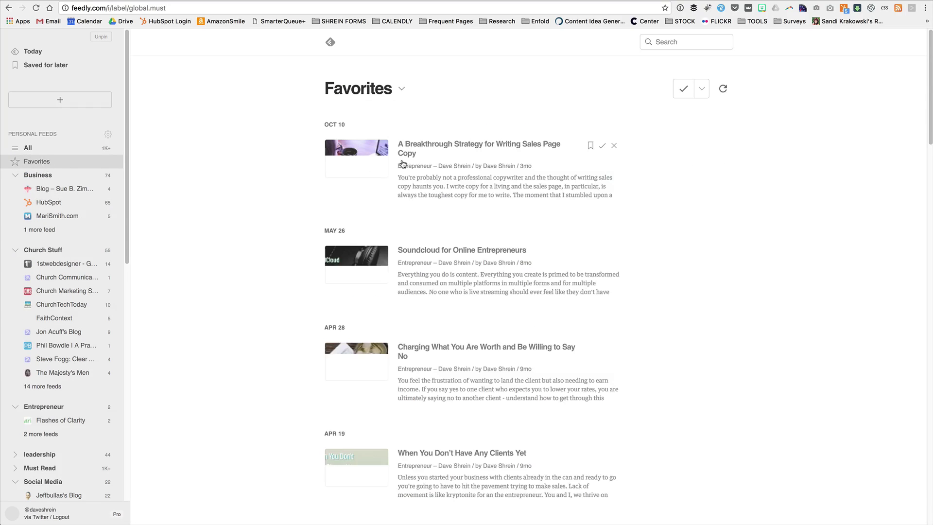
scroll(424, 313, "down", 15)
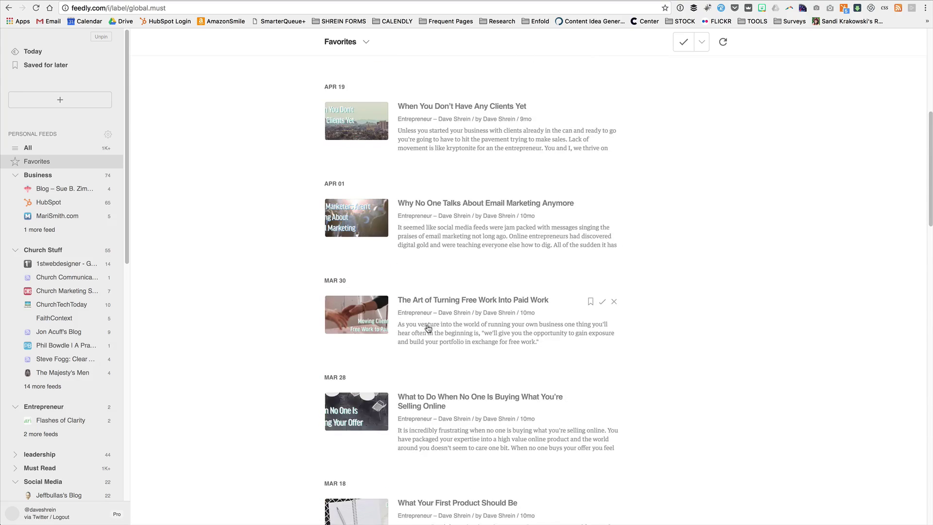
scroll(427, 328, "up", 15)
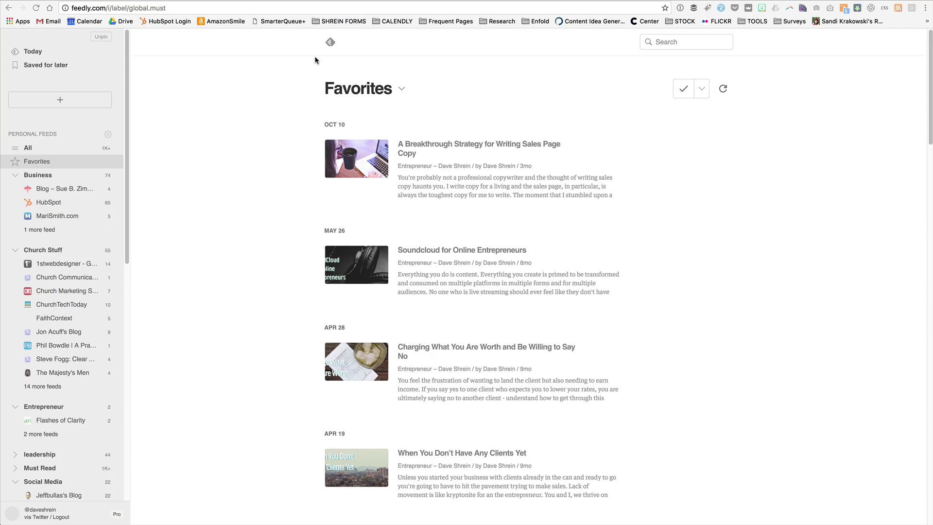
Step: Search Google for 'mailchimp rss' and open MailChimp's 'Create an RSS Campaign' article
key("super+t")
type("mailchimp rss")
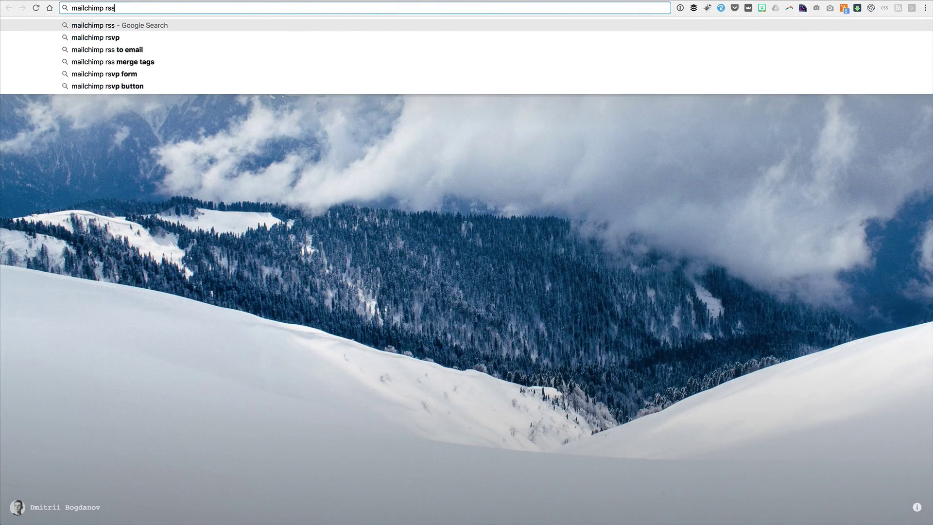
key("Return")
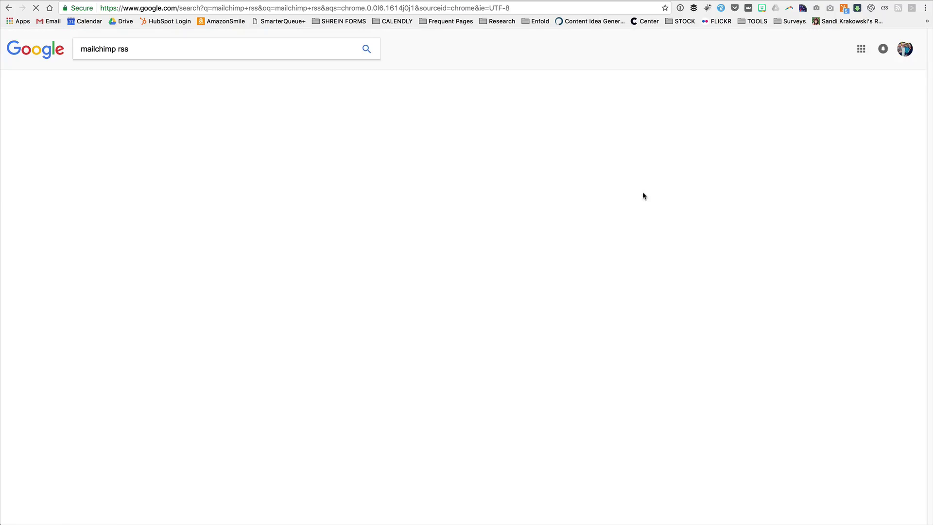
left_click(152, 194)
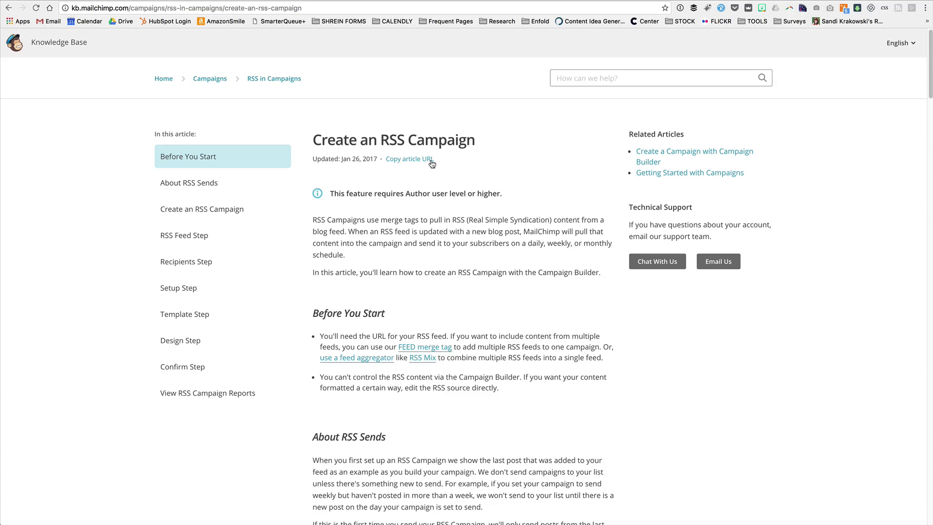
Step: Scroll through the Create an RSS Campaign setup steps and back up
scroll(423, 204, "down", 8)
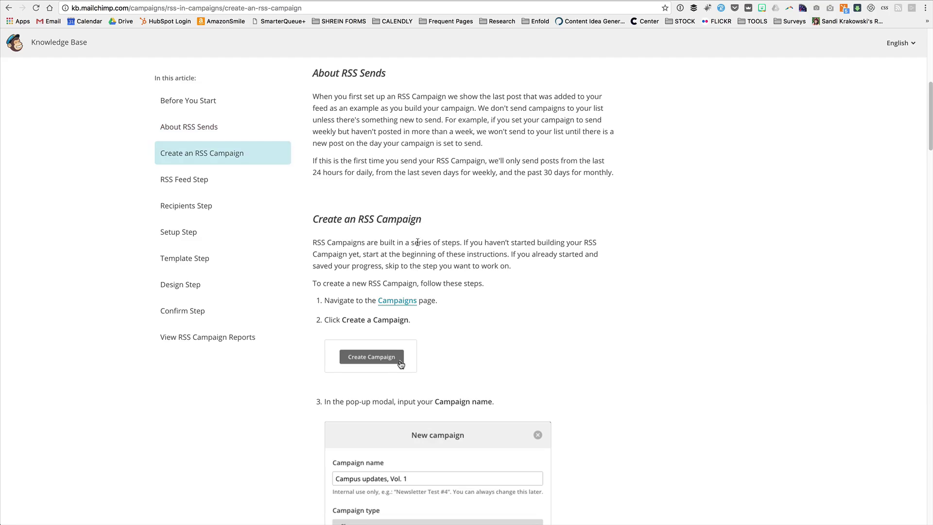
scroll(418, 241, "down", 5)
scroll(416, 241, "down", 1)
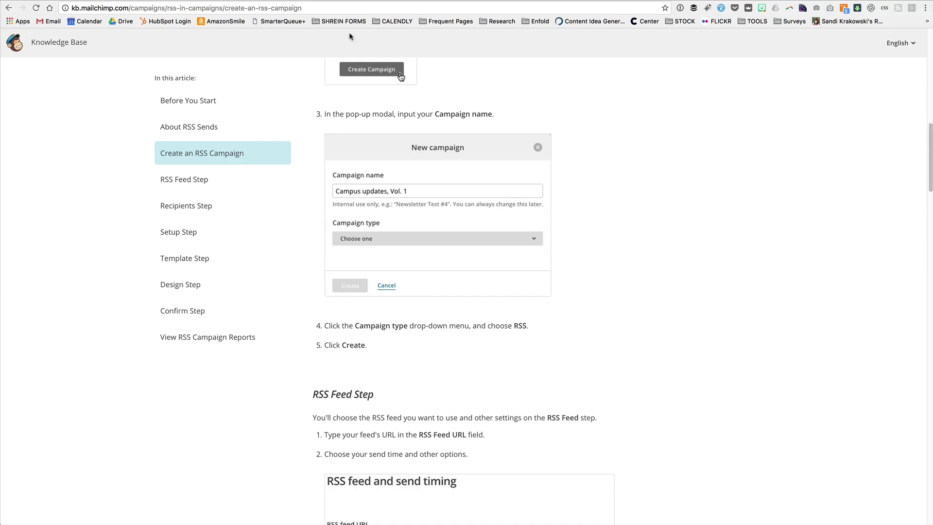
scroll(444, 128, "up", 13)
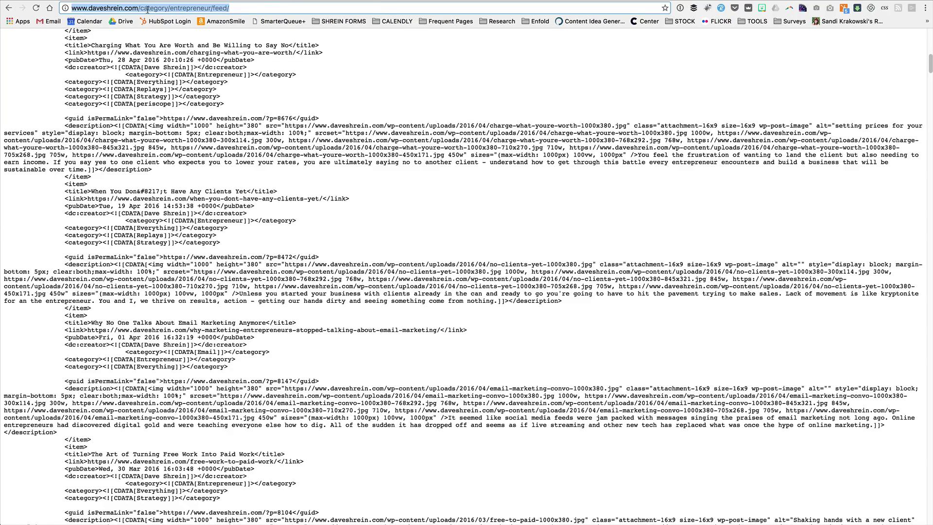
Step: Highlight the category, entrepreneur and feed parts of the /category/entrepreneur/feed/ address, then the full URL
double_click(147, 9)
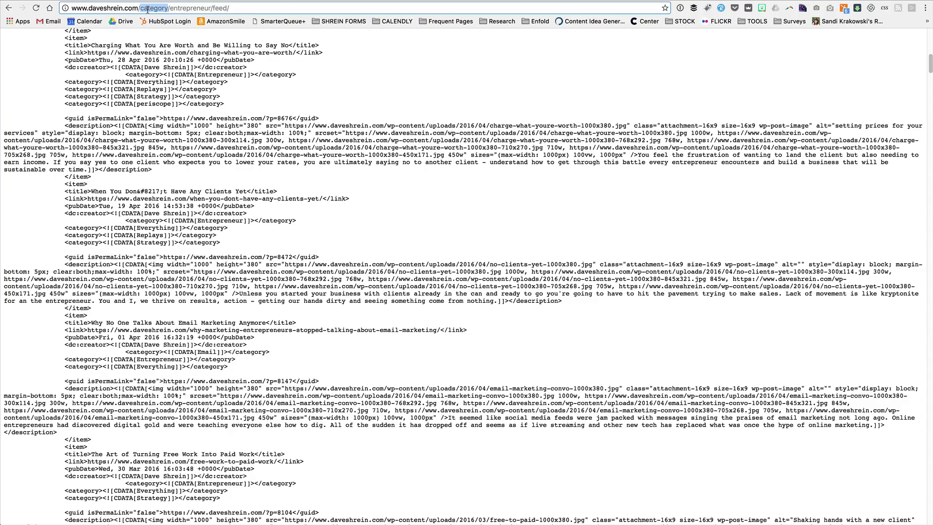
double_click(189, 9)
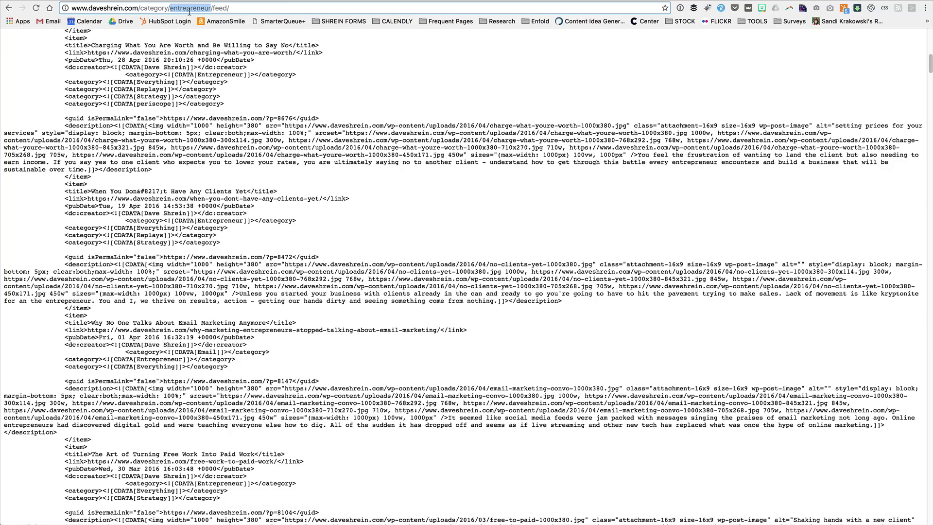
double_click(225, 8)
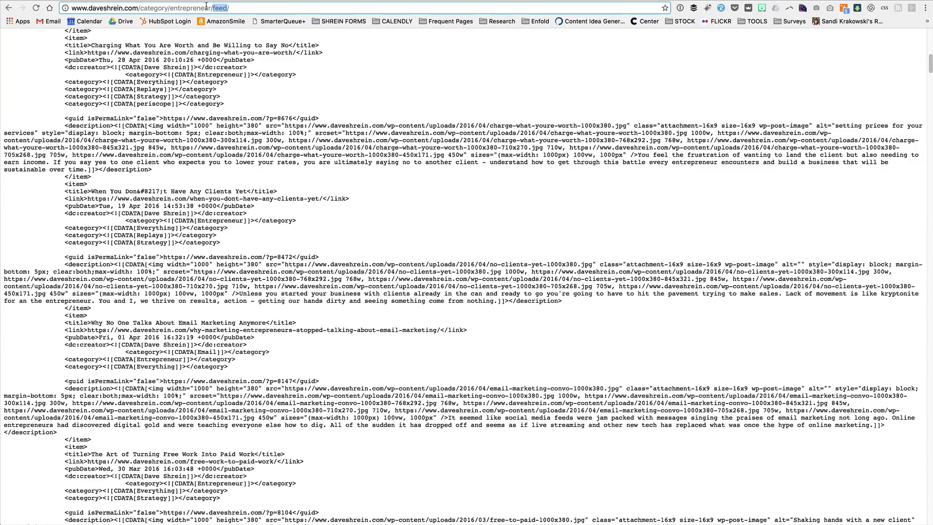
triple_click(251, 8)
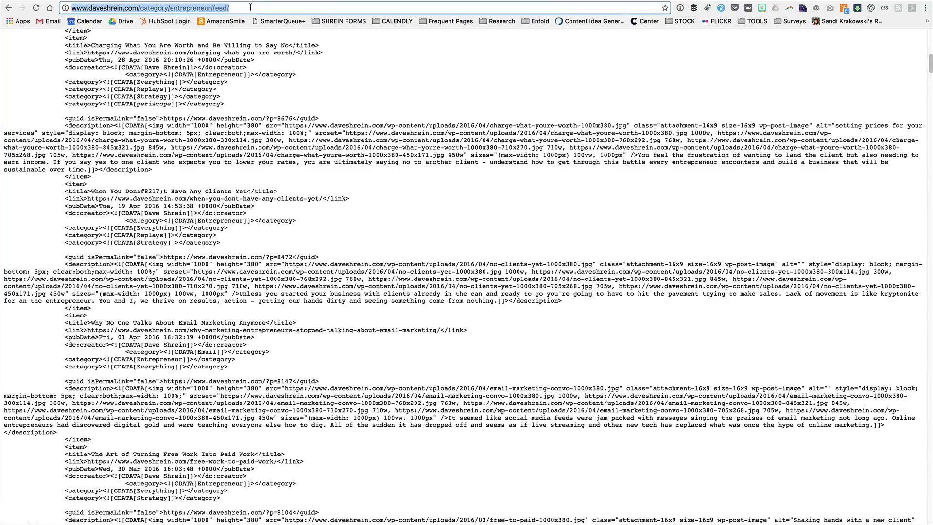
double_click(176, 8)
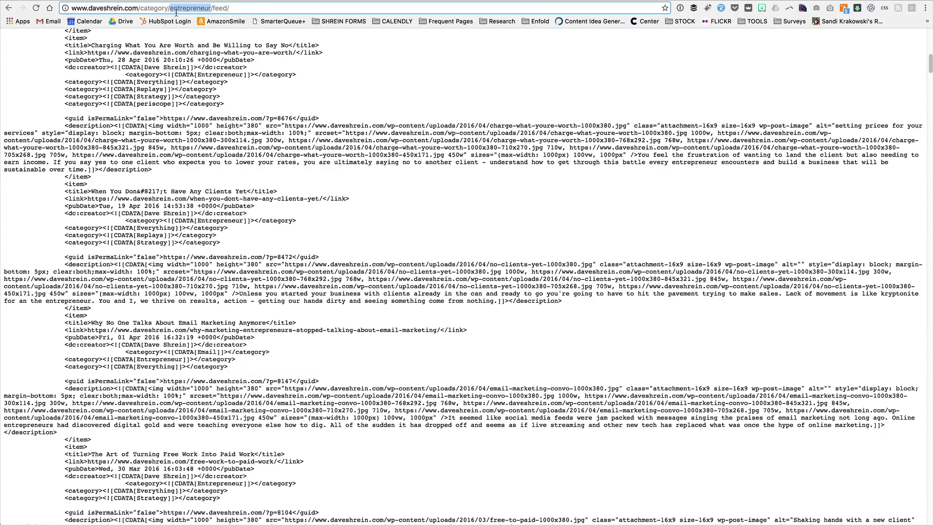